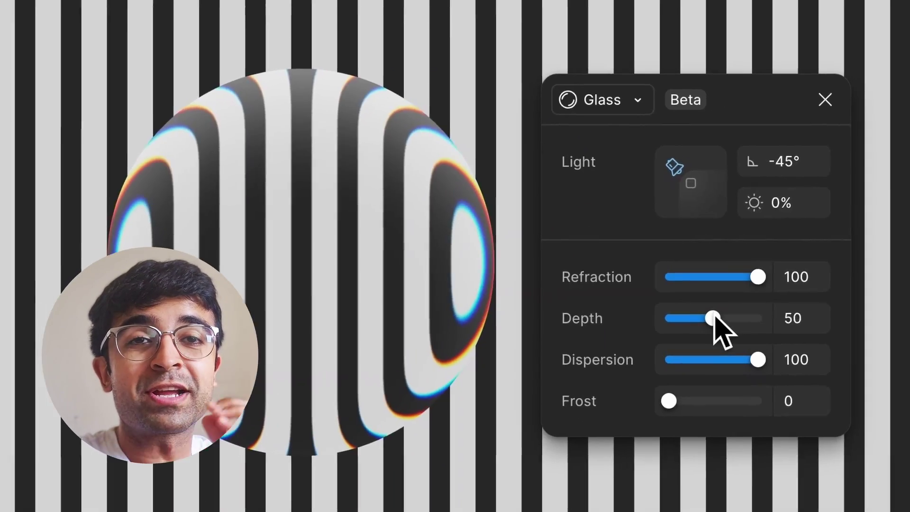
- Tweak the Glass demos: refraction 96, deeper depth, frost 15, rotated light, and an enlarged card
{"action": "left_click_drag", "start_coordinate": [714, 319], "coordinate": [754, 323]}
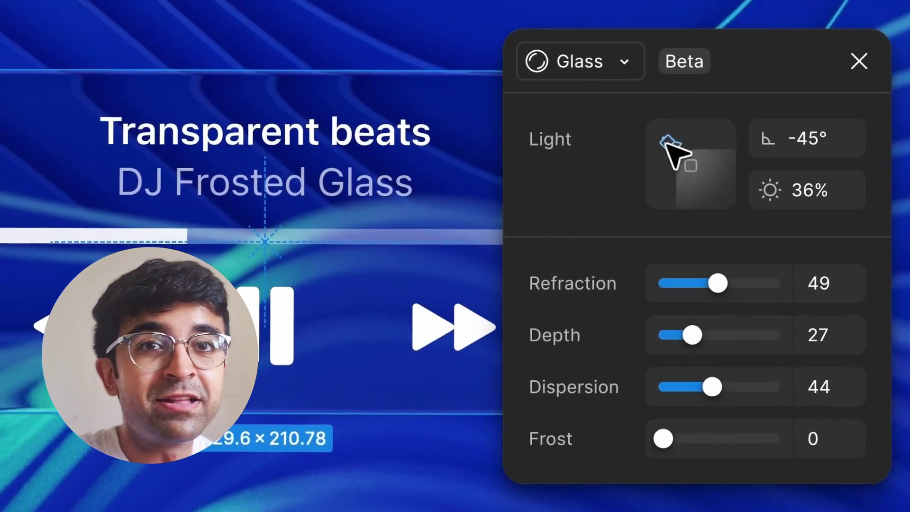
{"action": "mouse_move", "coordinate": [666, 145]}
{"action": "left_mouse_down"}
{"action": "mouse_move", "coordinate": [663, 156]}
{"action": "mouse_move", "coordinate": [672, 140]}
{"action": "left_mouse_up"}
{"action": "left_click_drag", "start_coordinate": [716, 283], "coordinate": [769, 283]}
{"action": "left_click_drag", "start_coordinate": [693, 336], "coordinate": [737, 333]}
{"action": "left_click_drag", "start_coordinate": [697, 425], "coordinate": [733, 420]}
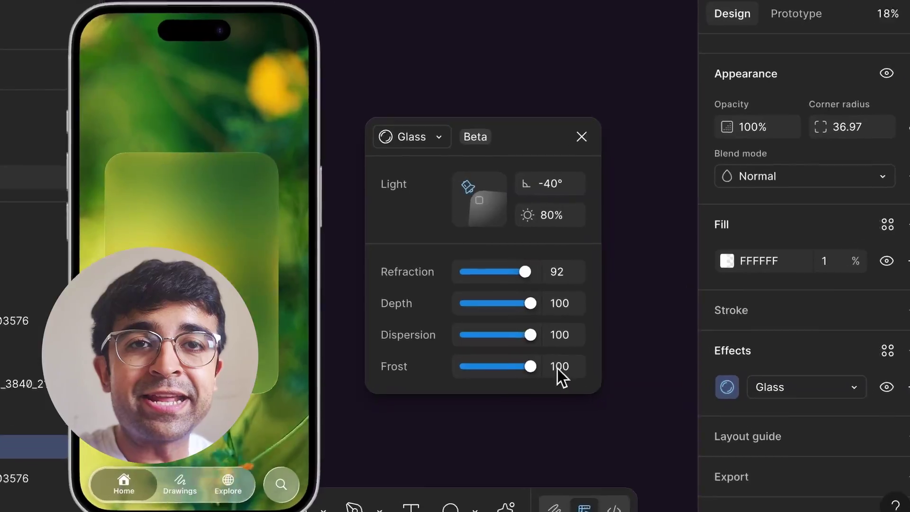
{"action": "left_click_drag", "start_coordinate": [558, 368], "coordinate": [455, 386]}
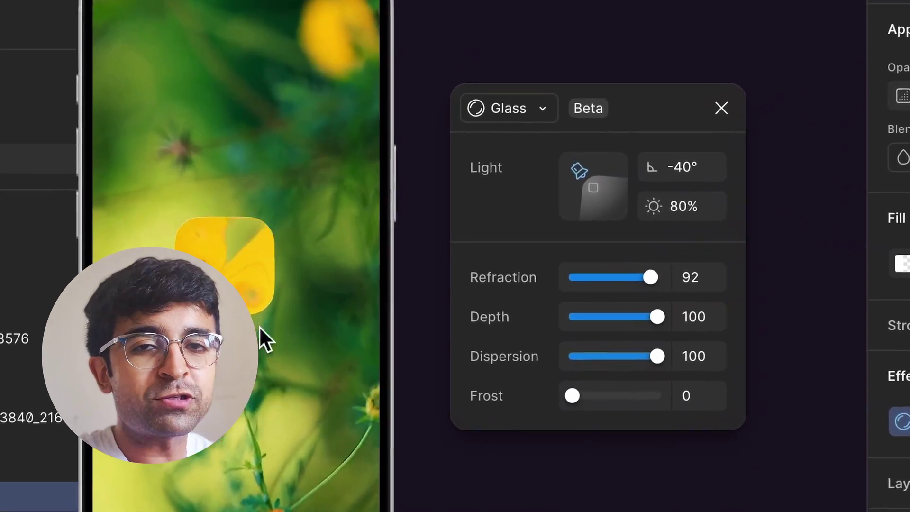
{"action": "left_click_drag", "start_coordinate": [255, 311], "coordinate": [323, 474]}
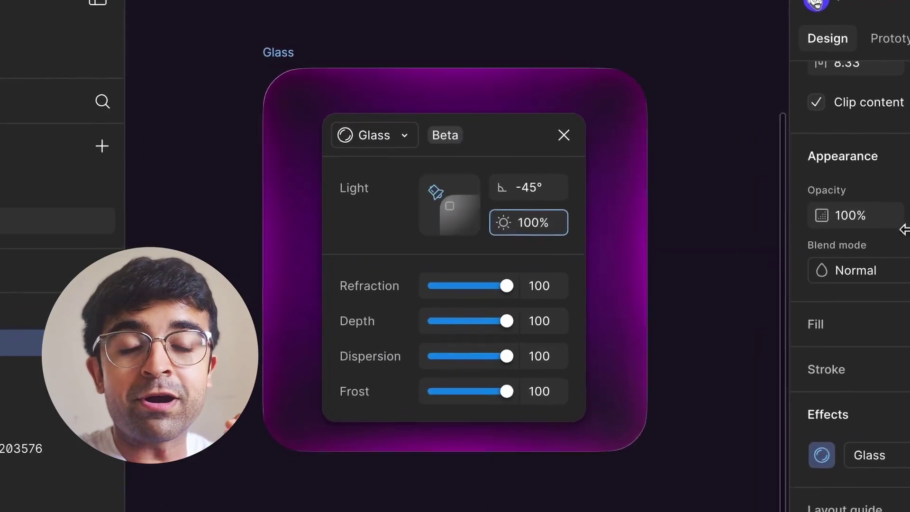
{"action": "mouse_move", "coordinate": [436, 192]}
{"action": "left_mouse_down"}
{"action": "mouse_move", "coordinate": [467, 189]}
{"action": "mouse_move", "coordinate": [465, 213]}
{"action": "mouse_move", "coordinate": [448, 222]}
{"action": "mouse_move", "coordinate": [444, 189]}
{"action": "left_mouse_up"}
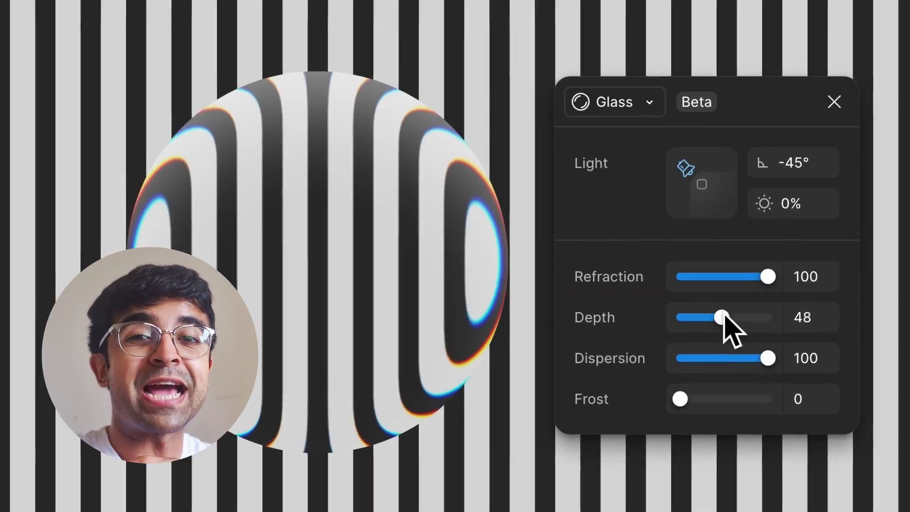
{"action": "left_click_drag", "start_coordinate": [723, 318], "coordinate": [746, 317]}
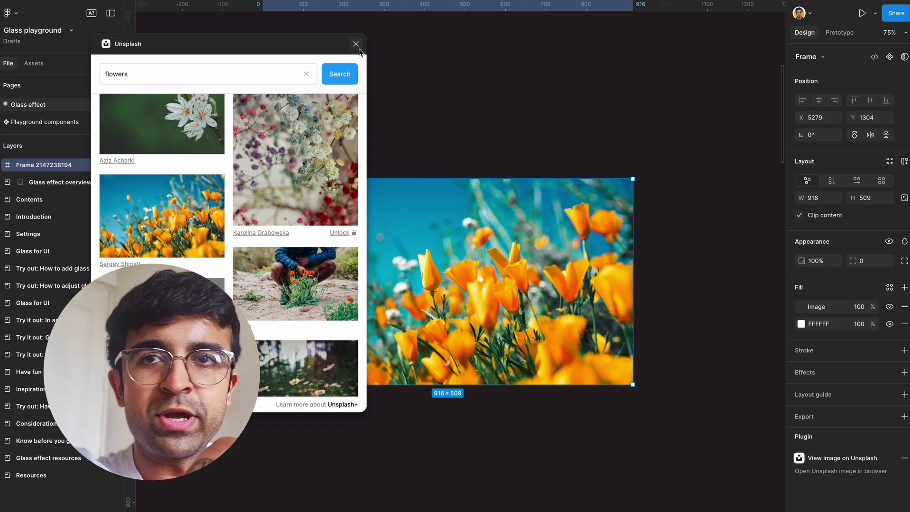
- Close Unsplash and draw a 441×188 frame over the poppy photo at X 237, Y 161
{"action": "left_click", "coordinate": [357, 45]}
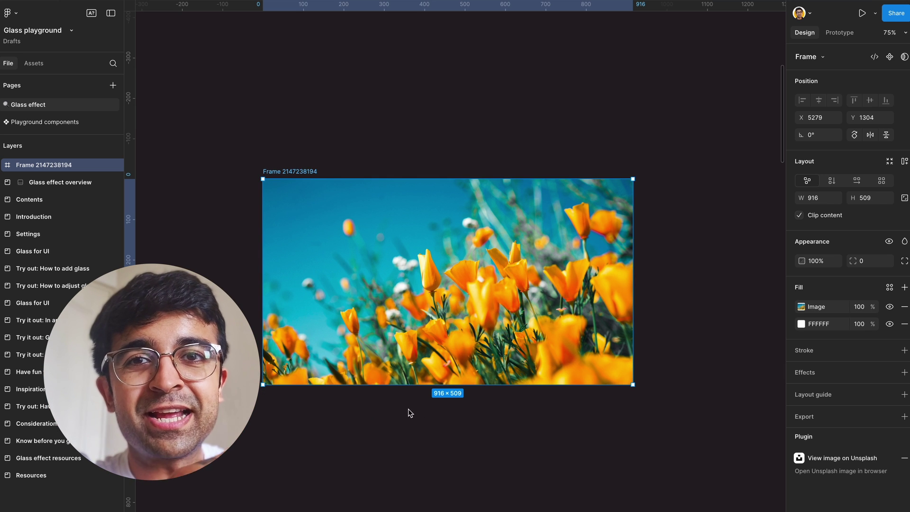
{"action": "left_click", "coordinate": [417, 137]}
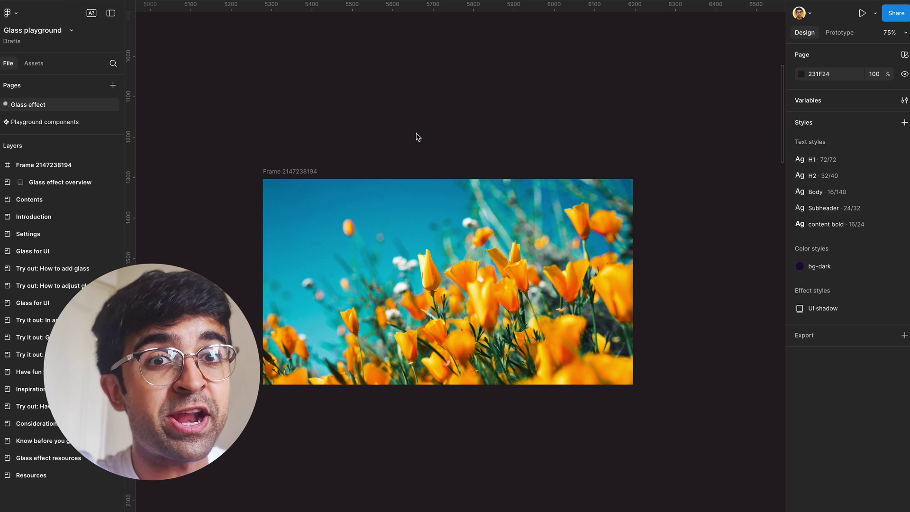
{"action": "key", "text": "f"}
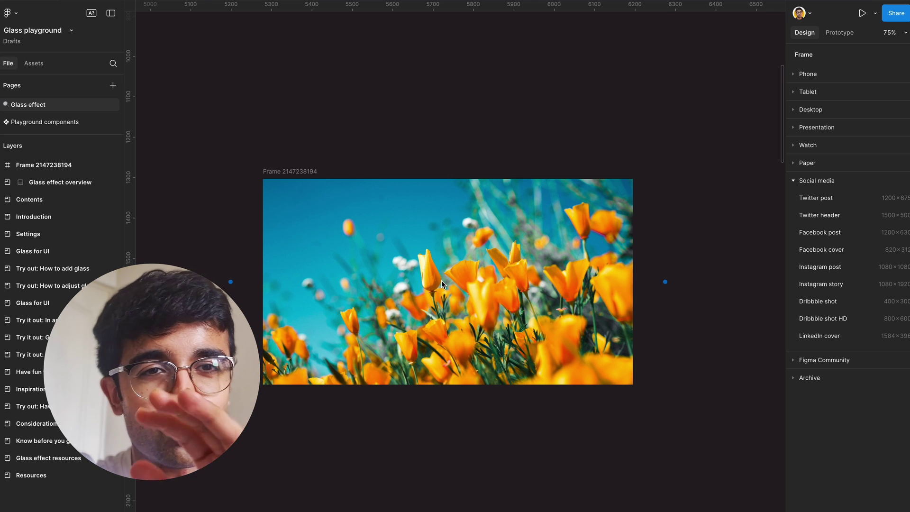
{"action": "mouse_move", "coordinate": [348, 238]}
{"action": "left_mouse_down"}
{"action": "mouse_move", "coordinate": [476, 314]}
{"action": "mouse_move", "coordinate": [525, 314]}
{"action": "left_mouse_up"}
{"action": "mouse_move", "coordinate": [459, 273]}
{"action": "left_mouse_down"}
{"action": "mouse_move", "coordinate": [448, 266]}
{"action": "mouse_move", "coordinate": [452, 287]}
{"action": "left_mouse_up"}
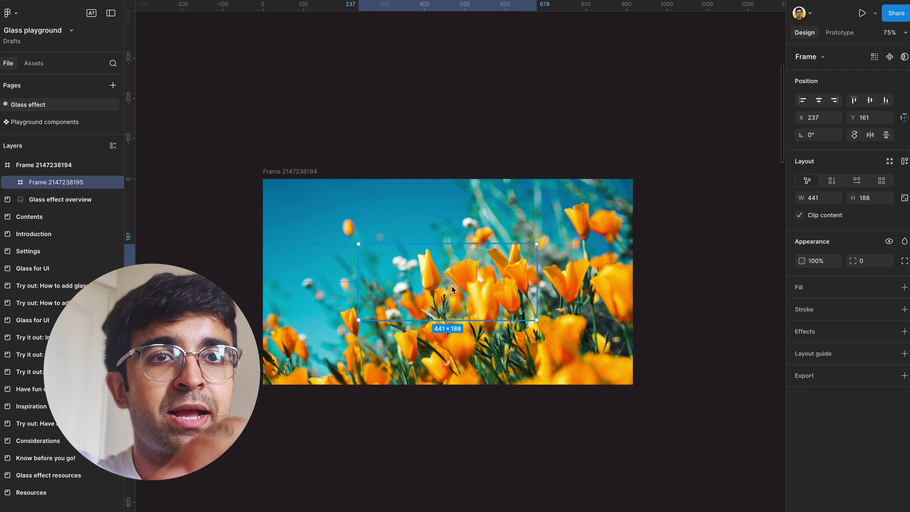
- Add a Glass effect to the 441×188 inner frame, then reselect it
{"action": "left_click", "coordinate": [803, 338]}
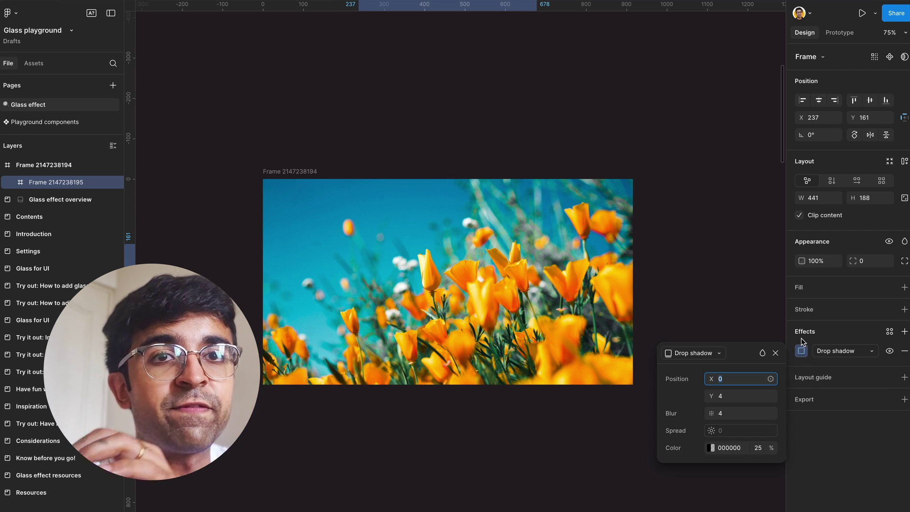
{"action": "left_click", "coordinate": [659, 230]}
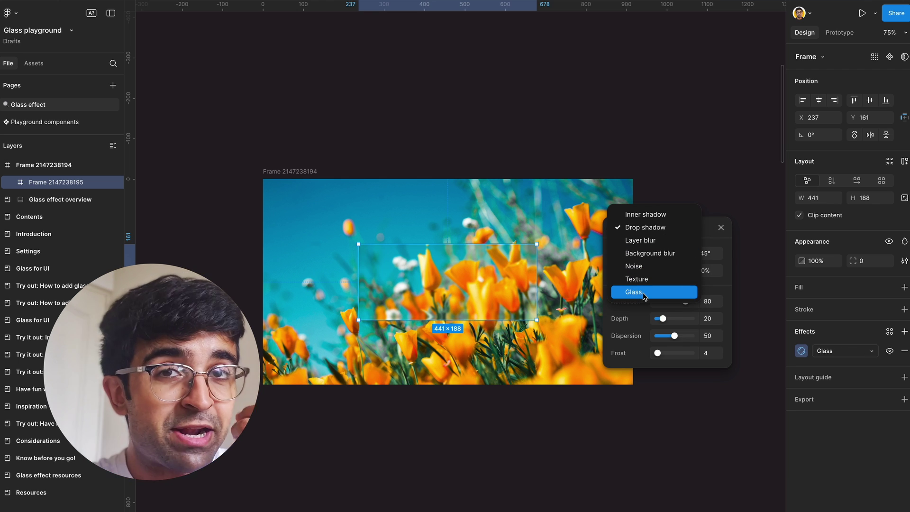
{"action": "left_click", "coordinate": [643, 292]}
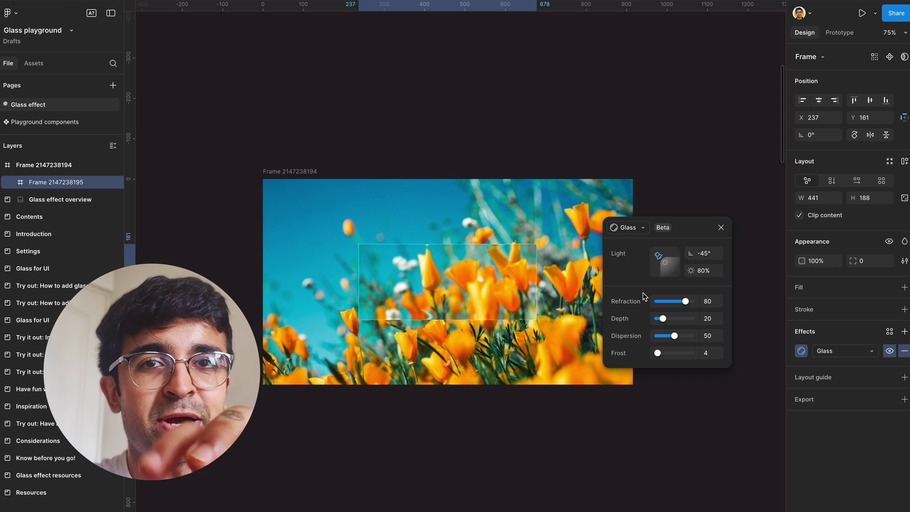
{"action": "scroll", "coordinate": [479, 330], "scroll_direction": "up", "scroll_amount": 3}
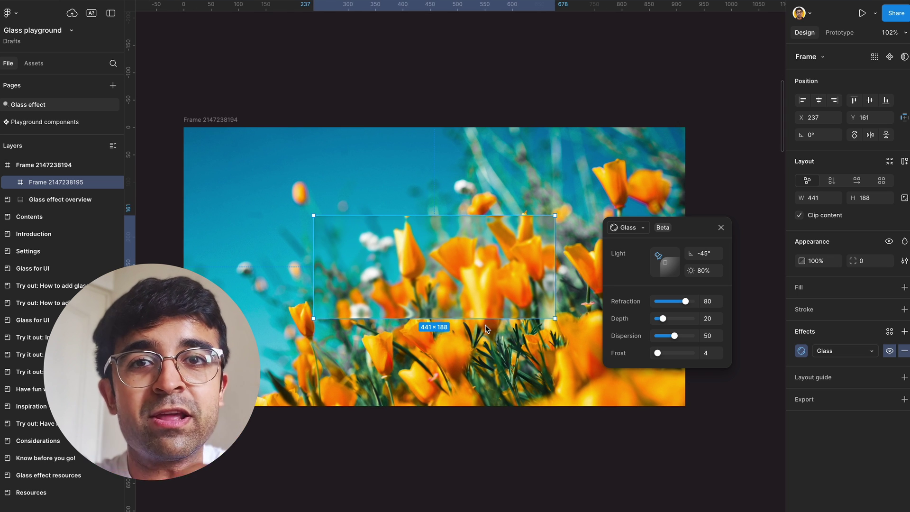
{"action": "left_click", "coordinate": [490, 356]}
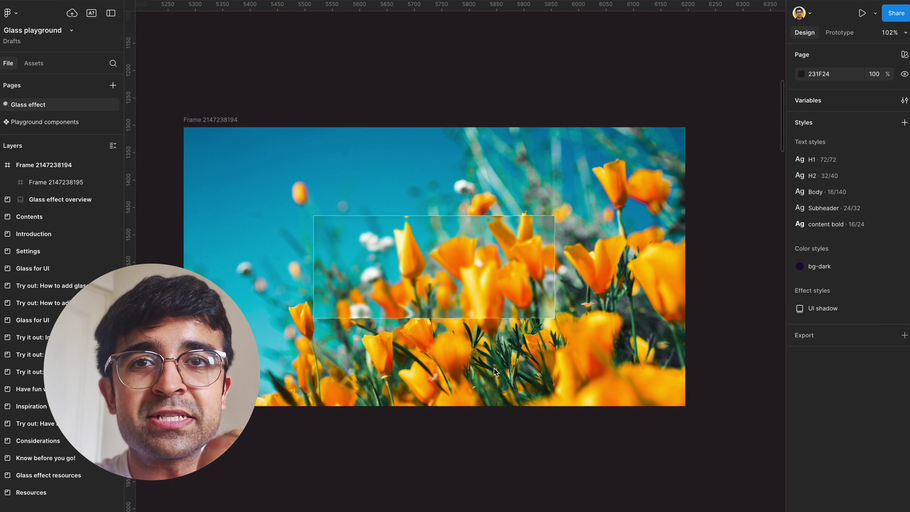
{"action": "scroll", "coordinate": [494, 368], "scroll_direction": "up", "scroll_amount": 4}
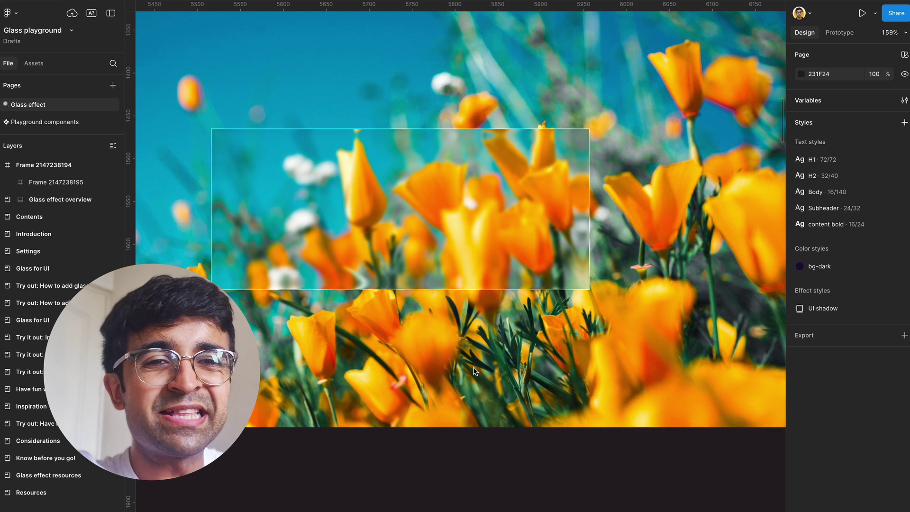
{"action": "left_click", "coordinate": [465, 199]}
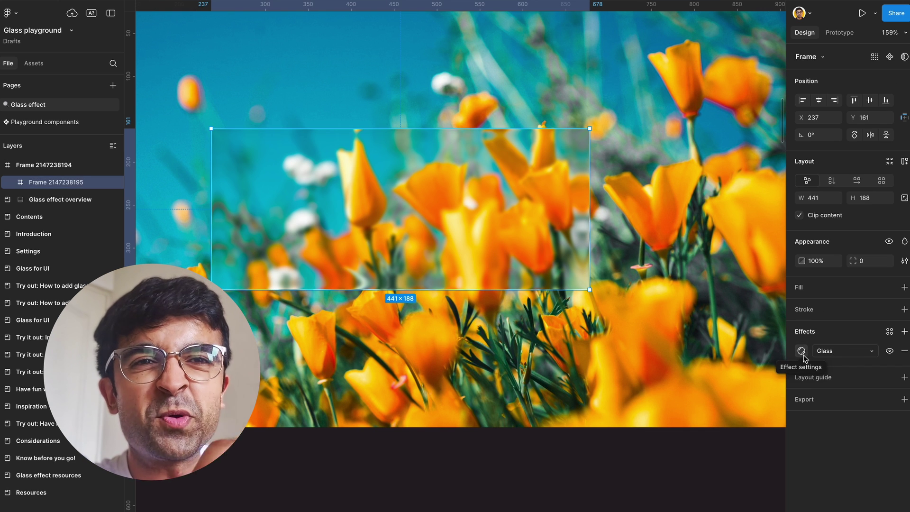
- Set the glass light to a 45° angle at 100% intensity, up from 26° and 80%
{"action": "left_click", "coordinate": [802, 352]}
{"action": "left_click_drag", "start_coordinate": [748, 351], "coordinate": [699, 186]}
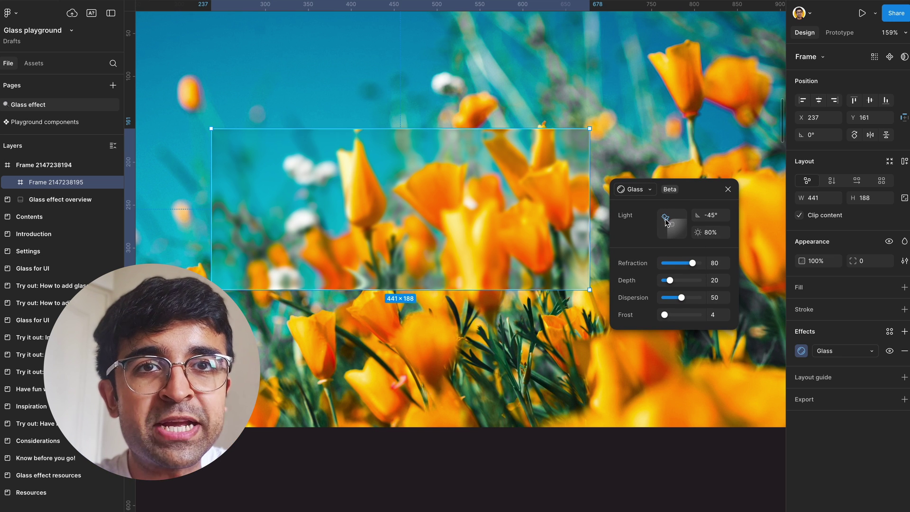
{"action": "left_click_drag", "start_coordinate": [666, 221], "coordinate": [680, 218]}
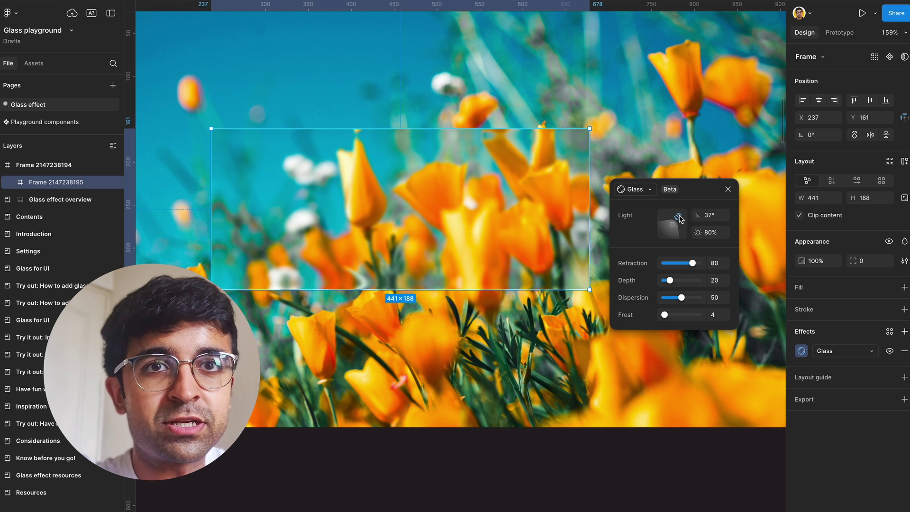
{"action": "mouse_move", "coordinate": [679, 218]}
{"action": "left_mouse_down"}
{"action": "mouse_move", "coordinate": [681, 229]}
{"action": "mouse_move", "coordinate": [681, 210]}
{"action": "left_mouse_up"}
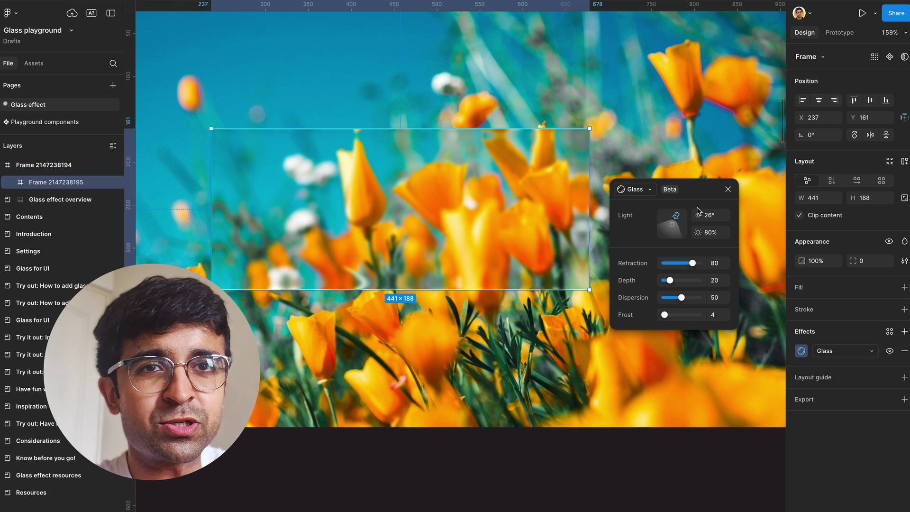
{"action": "left_click", "coordinate": [718, 218]}
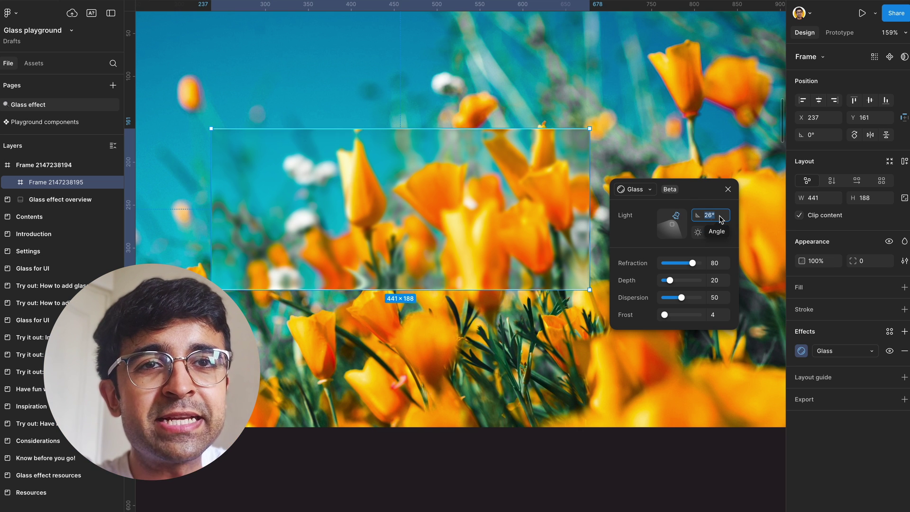
{"action": "left_click", "coordinate": [711, 233]}
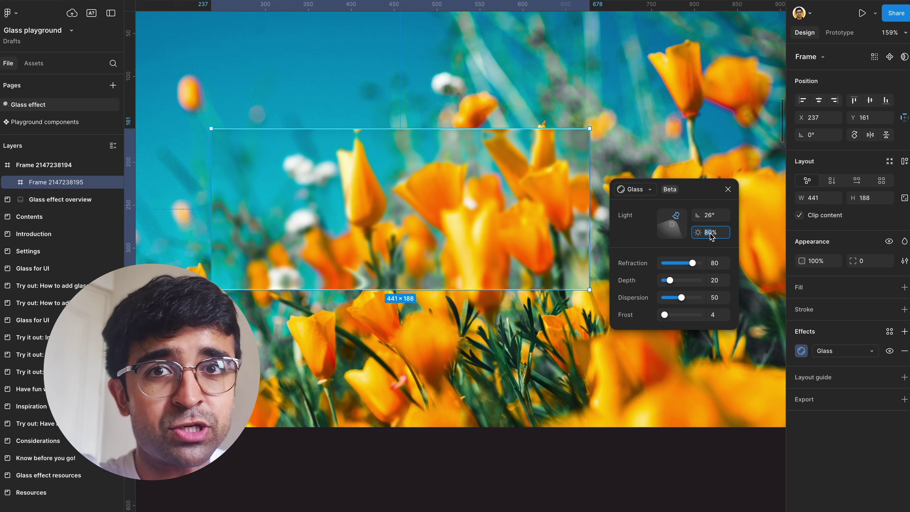
{"action": "type", "text": "90"}
{"action": "key", "text": "Return"}
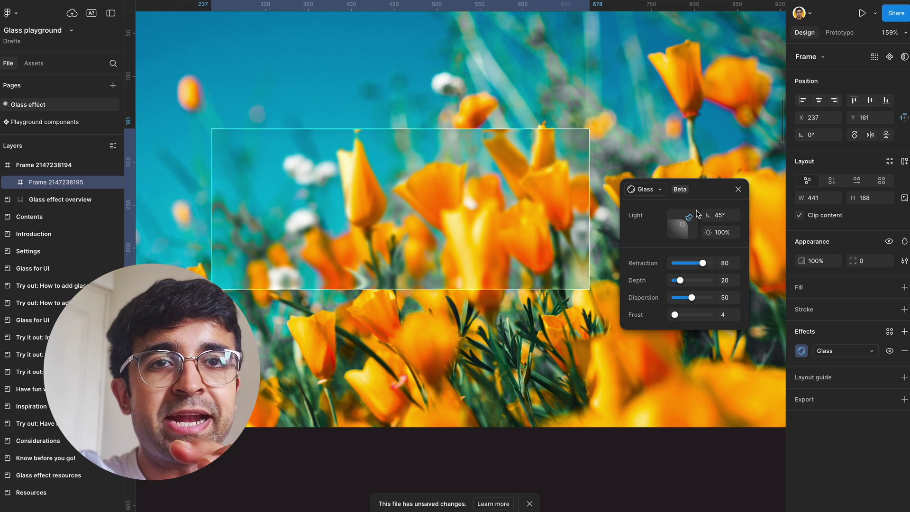
- Drag the glass depth to 27, leaving dispersion at 50
{"action": "left_click_drag", "start_coordinate": [680, 281], "coordinate": [664, 306]}
{"action": "scroll", "coordinate": [578, 224], "scroll_direction": "up", "scroll_amount": 5}
{"action": "scroll", "coordinate": [664, 306], "scroll_direction": "down", "scroll_amount": 3}
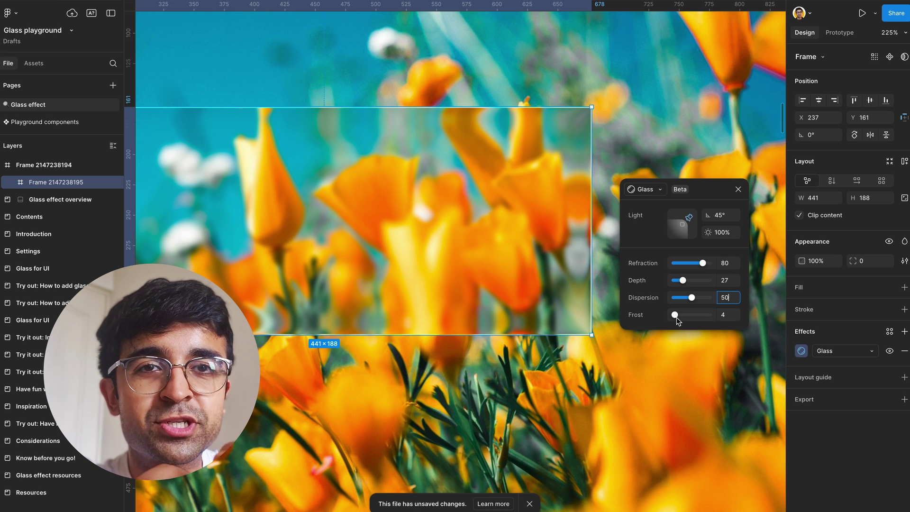
- Set the glass panel's frost to 20
{"action": "mouse_move", "coordinate": [677, 318]}
{"action": "left_mouse_down"}
{"action": "mouse_move", "coordinate": [697, 320]}
{"action": "mouse_move", "coordinate": [686, 320]}
{"action": "left_mouse_up"}
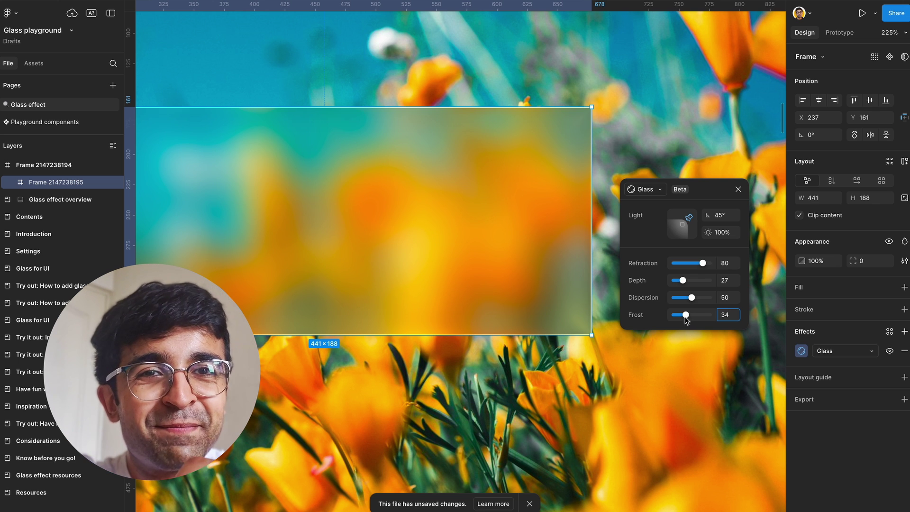
{"action": "type", "text": "20"}
{"action": "key", "text": "Return"}
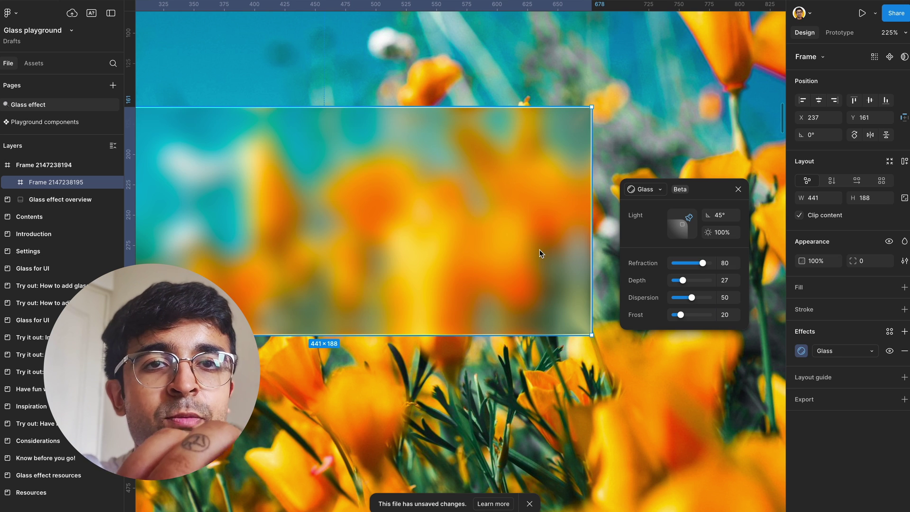
- Round the panel's corners with a 48 corner radius
{"action": "left_click", "coordinate": [865, 264]}
{"action": "type", "text": "2"}
{"action": "type", "text": "8"}
{"action": "key", "text": "Return"}
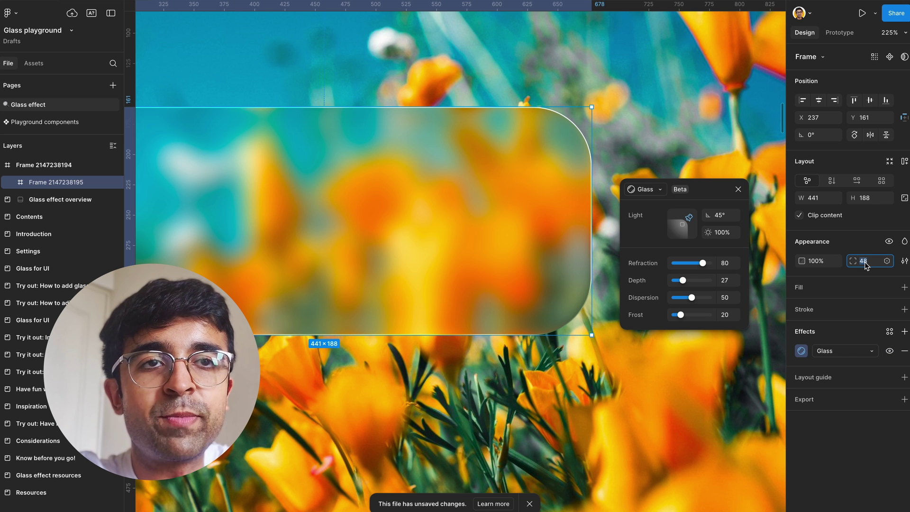
- Lower the panel's corner radius to 40, then 32, and try the Lighten blend mode
{"action": "type", "text": "40"}
{"action": "key", "text": "Return"}
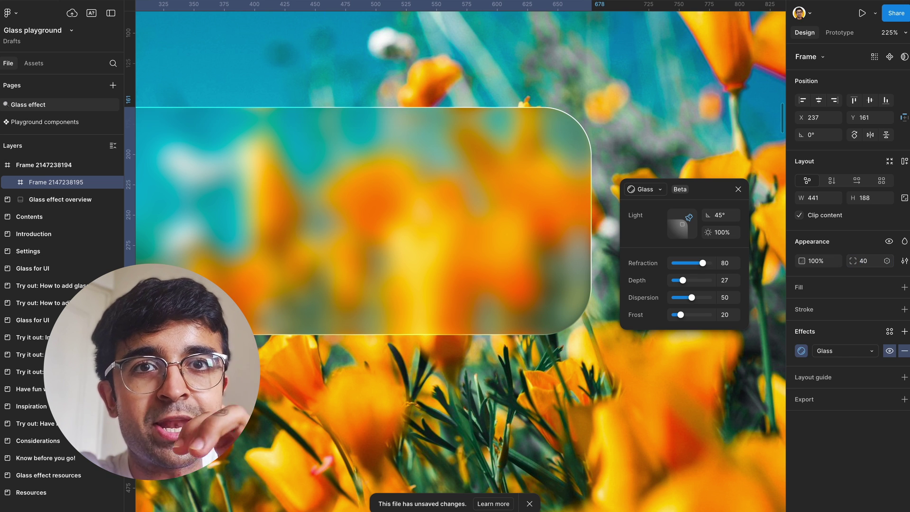
{"action": "left_click", "coordinate": [863, 261]}
{"action": "type", "text": "32"}
{"action": "key", "text": "Return"}
{"action": "left_click", "coordinate": [518, 200]}
{"action": "scroll", "coordinate": [518, 200], "scroll_direction": "down", "scroll_amount": 3}
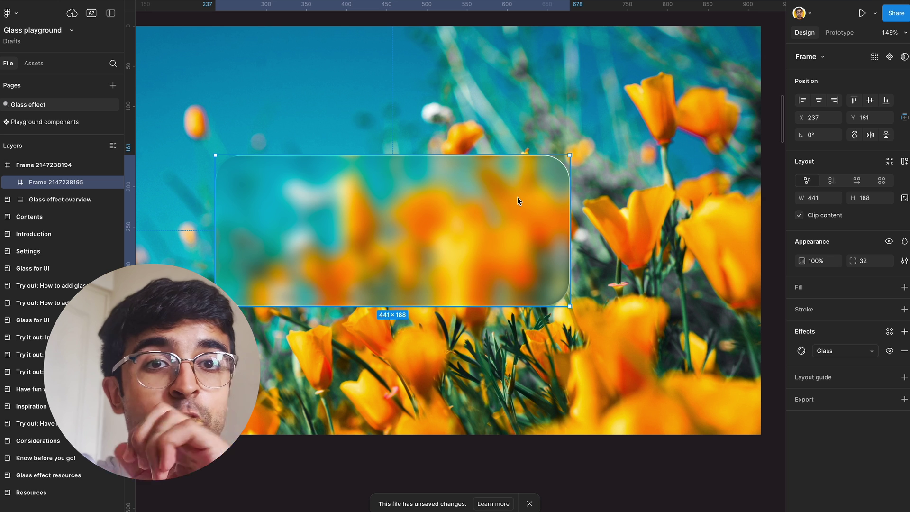
{"action": "left_click", "coordinate": [904, 241]}
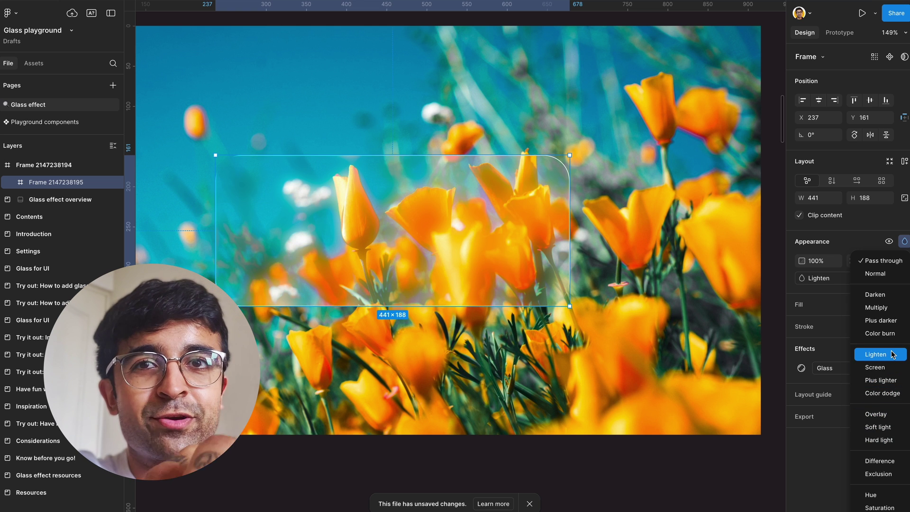
{"action": "left_click", "coordinate": [892, 354]}
{"action": "key", "text": "Escape"}
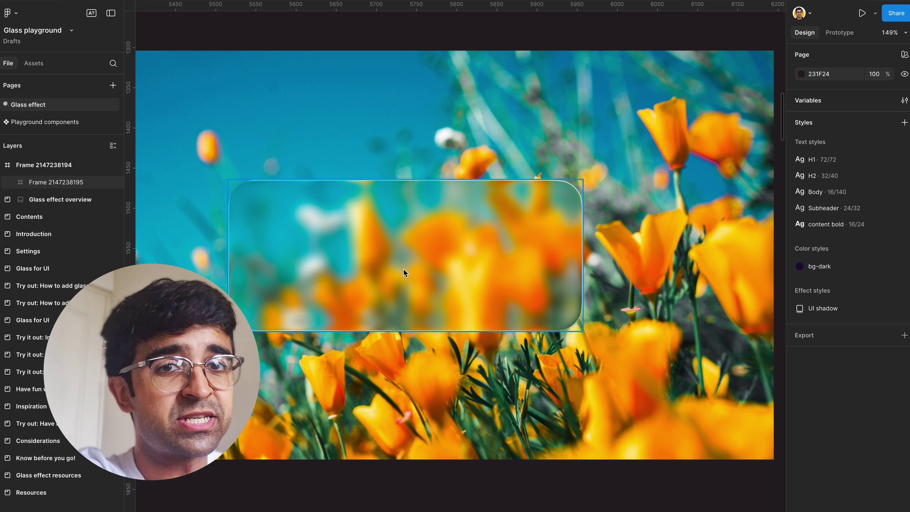
{"action": "scroll", "coordinate": [403, 268], "scroll_direction": "down", "scroll_amount": 5}
{"action": "left_click", "coordinate": [232, 129]}
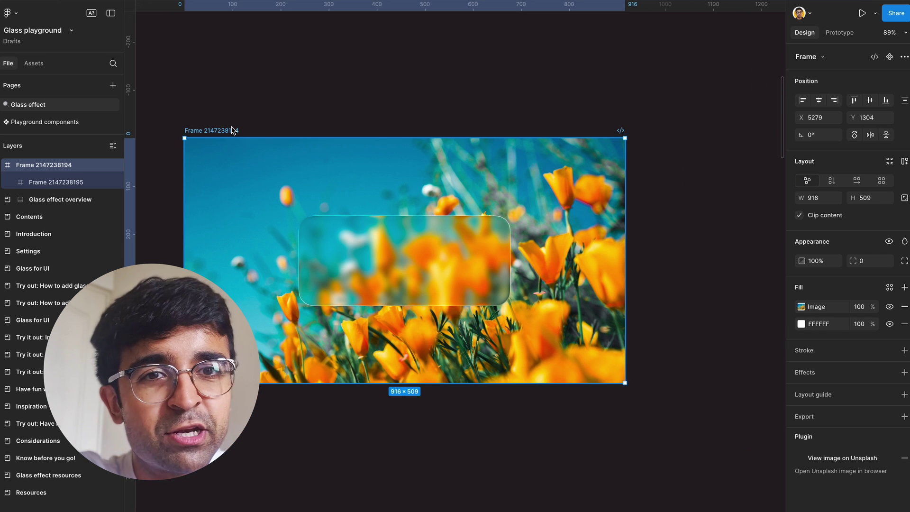
{"action": "left_click", "coordinate": [354, 261]}
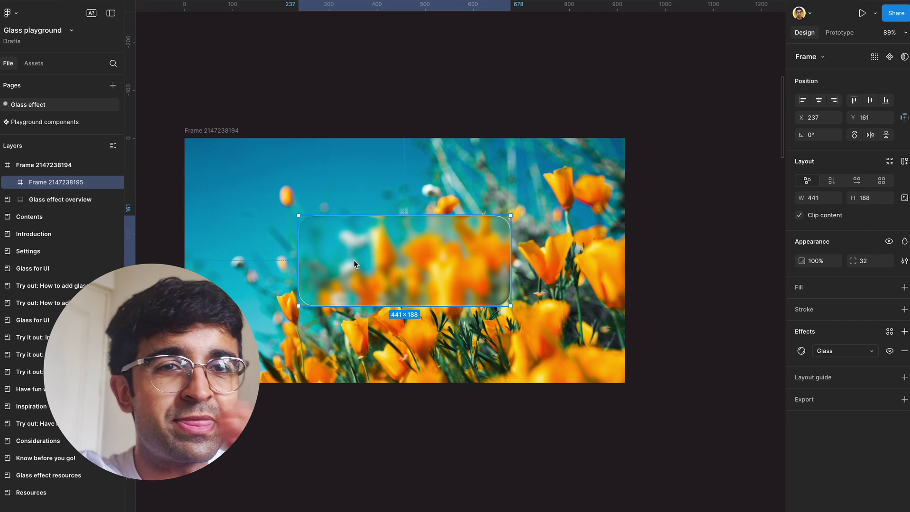
{"action": "left_click", "coordinate": [221, 130]}
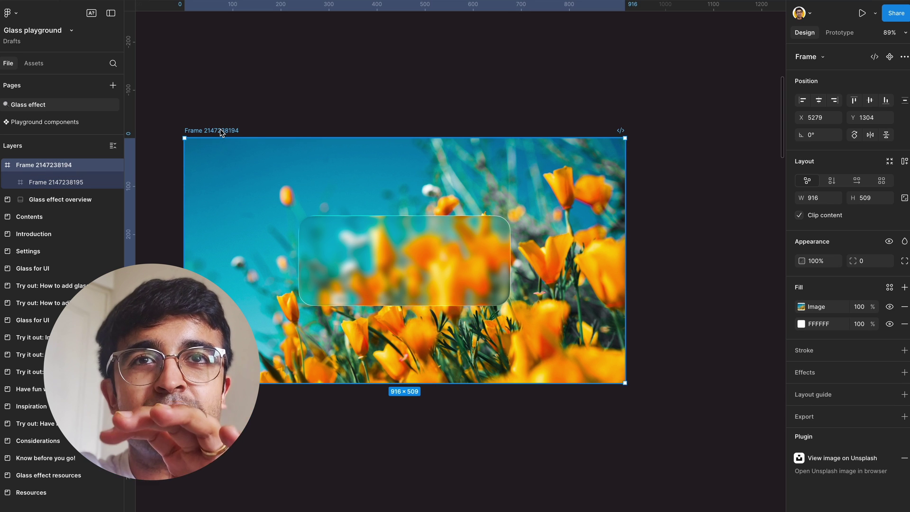
{"action": "key", "text": "ctrl+d"}
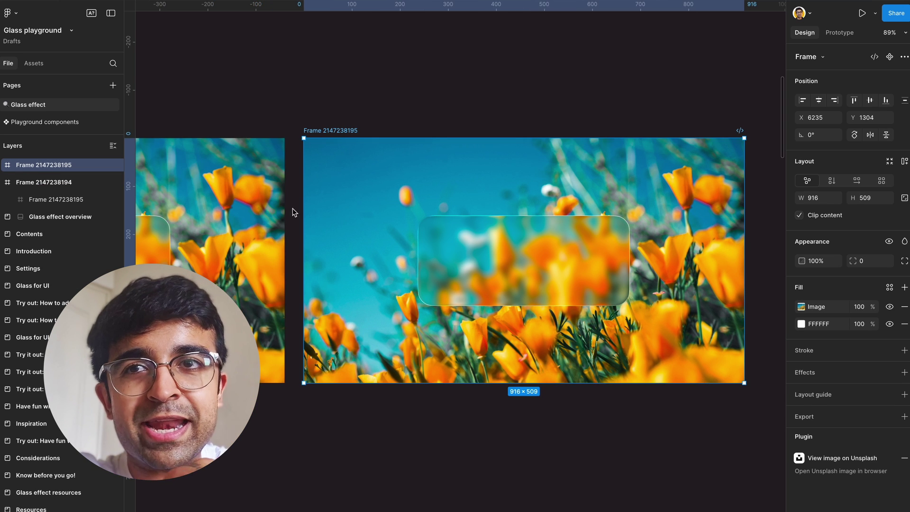
{"action": "scroll", "coordinate": [276, 222], "scroll_direction": "left", "scroll_amount": 3}
- Give the original frame's glass panel a black (000000) fill at 10% opacity
{"action": "scroll", "coordinate": [253, 254], "scroll_direction": "up", "scroll_amount": 3}
{"action": "left_click", "coordinate": [513, 255]}
{"action": "key", "text": "Escape"}
{"action": "key", "text": "Escape"}
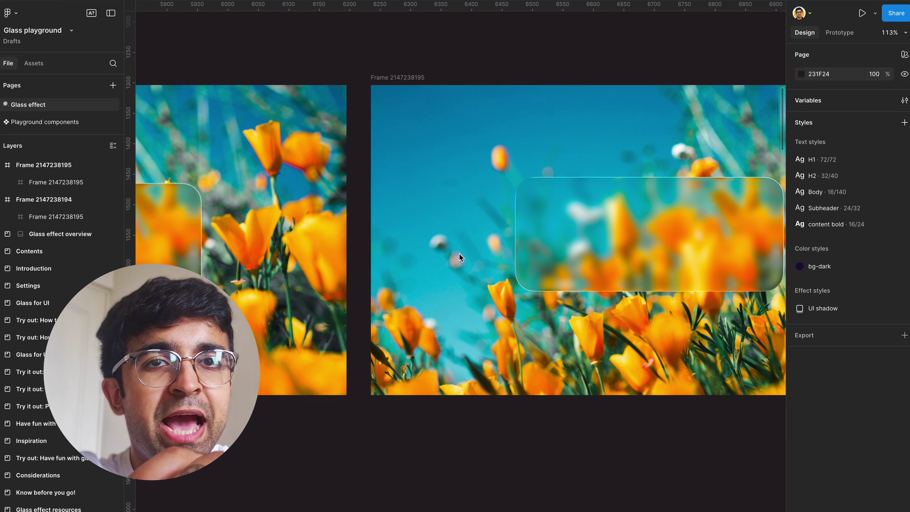
{"action": "scroll", "coordinate": [459, 254], "scroll_direction": "left", "scroll_amount": 5}
{"action": "left_click", "coordinate": [386, 278]}
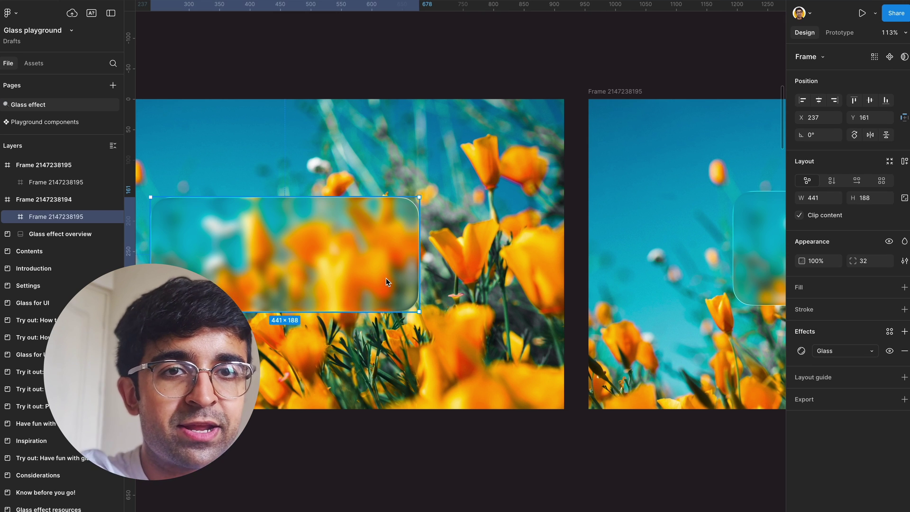
{"action": "left_click", "coordinate": [803, 286]}
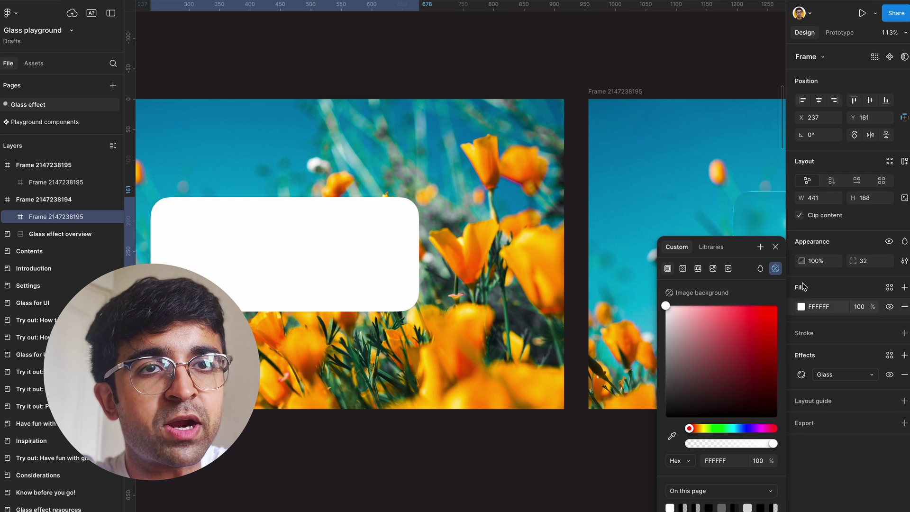
{"action": "left_click", "coordinate": [865, 308]}
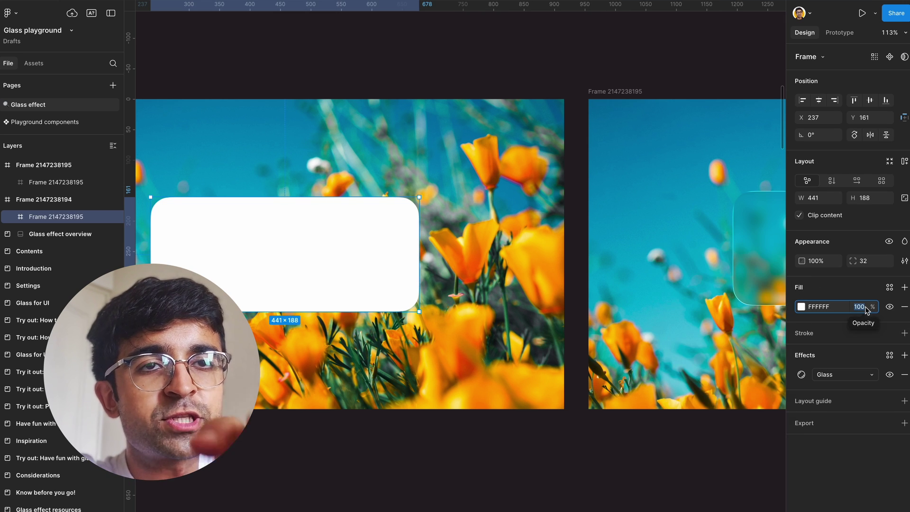
{"action": "type", "text": "10"}
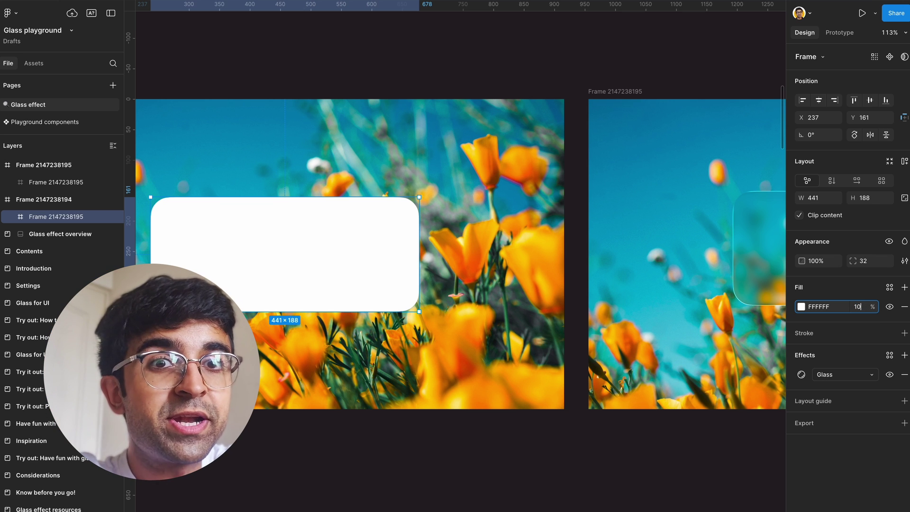
{"action": "key", "text": "Return"}
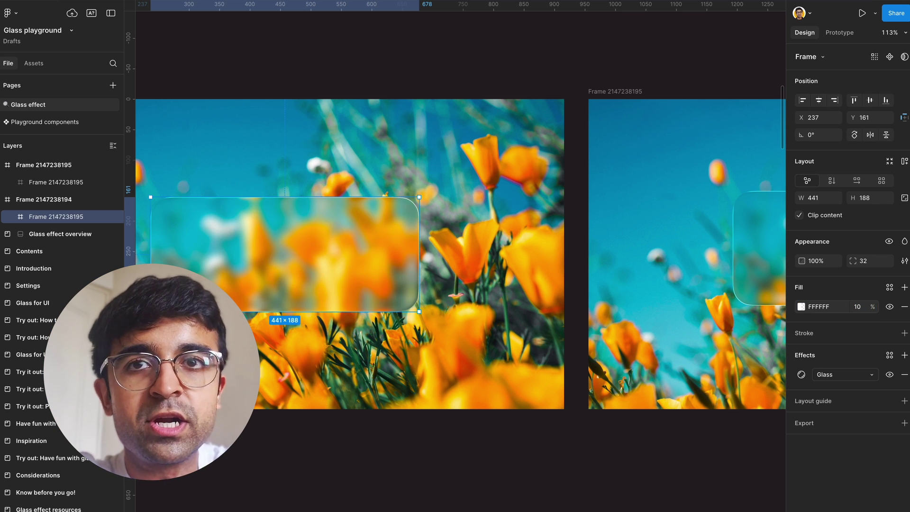
{"action": "left_click", "coordinate": [801, 307]}
{"action": "left_click_drag", "start_coordinate": [719, 359], "coordinate": [606, 432]}
- Select the glass panel inside the duplicate flower-photo frame
{"action": "key", "text": "Escape"}
{"action": "scroll", "coordinate": [264, 86], "scroll_direction": "right", "scroll_amount": 10}
{"action": "scroll", "coordinate": [263, 87], "scroll_direction": "left", "scroll_amount": 1}
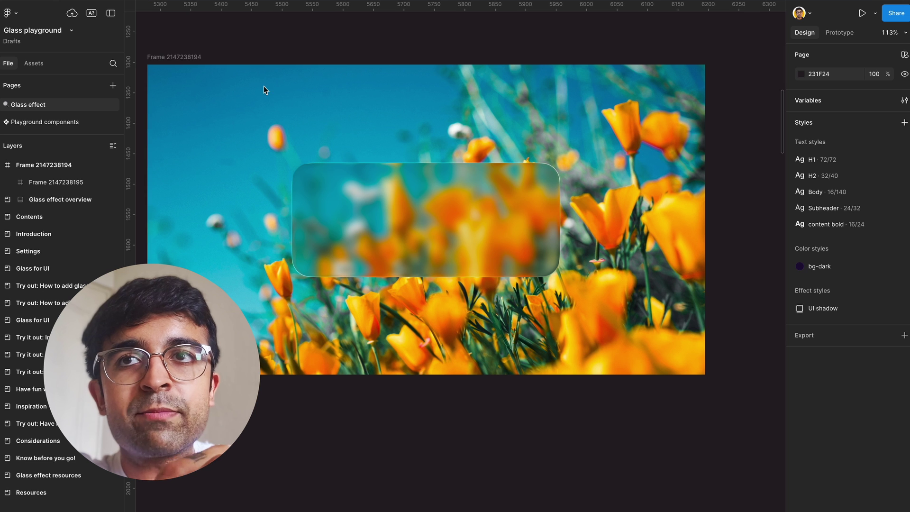
{"action": "scroll", "coordinate": [186, 59], "scroll_direction": "left", "scroll_amount": 1}
{"action": "left_click", "coordinate": [186, 59]}
{"action": "scroll", "coordinate": [379, 128], "scroll_direction": "right", "scroll_amount": 5}
{"action": "scroll", "coordinate": [379, 128], "scroll_direction": "up", "scroll_amount": 3}
{"action": "scroll", "coordinate": [417, 144], "scroll_direction": "left", "scroll_amount": 1}
{"action": "key", "text": "Escape"}
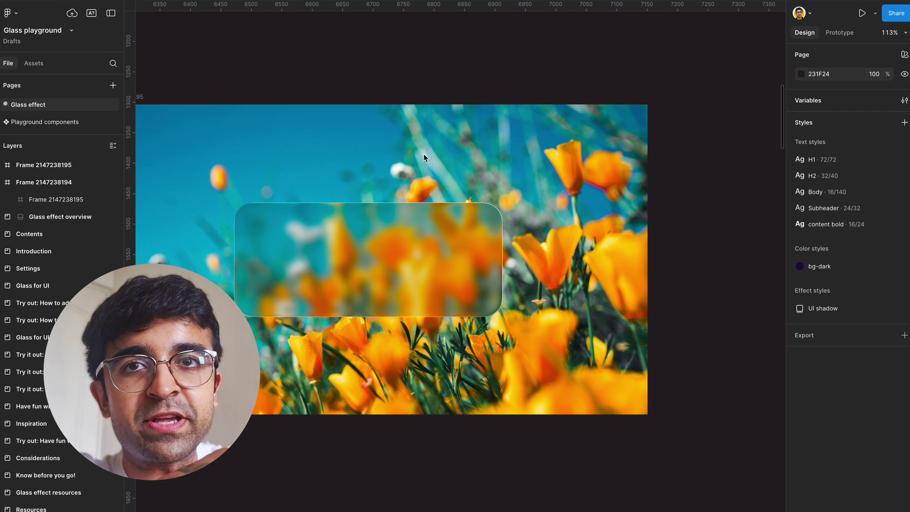
{"action": "left_click", "coordinate": [459, 243]}
- Raise its black fill opacity to 25% and nudge the panel up to Y 156
{"action": "left_click", "coordinate": [862, 311]}
{"action": "type", "text": "40"}
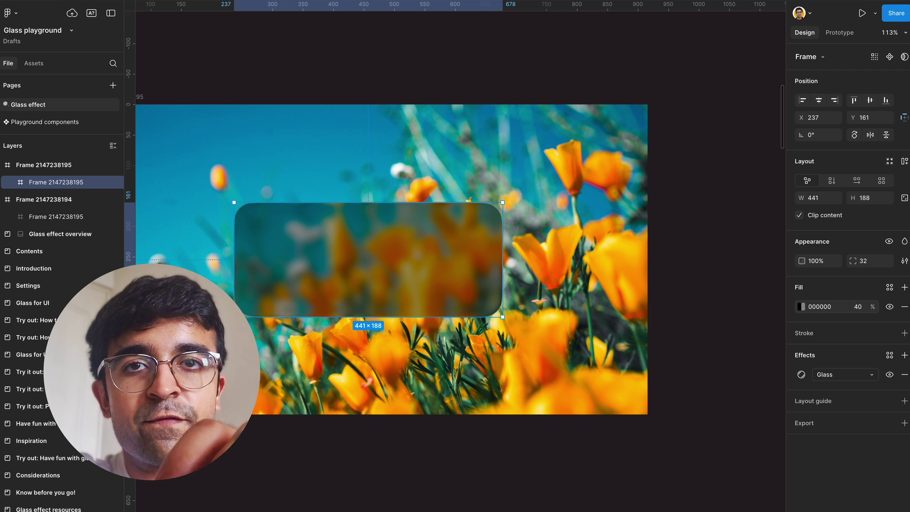
{"action": "type", "text": "25"}
{"action": "key", "text": "Return"}
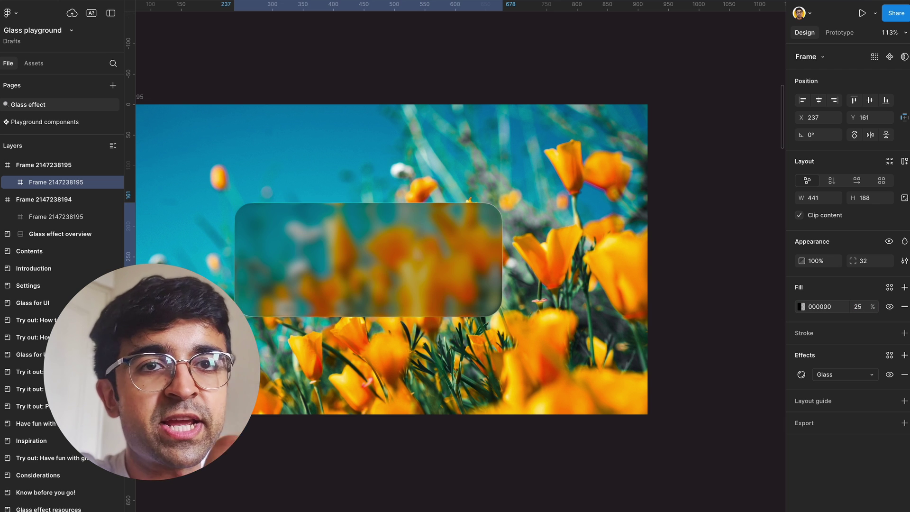
{"action": "key", "text": "Up"}
{"action": "key", "text": "Up"}
{"action": "key", "text": "Up"}
{"action": "key", "text": "Up"}
{"action": "key", "text": "Up"}
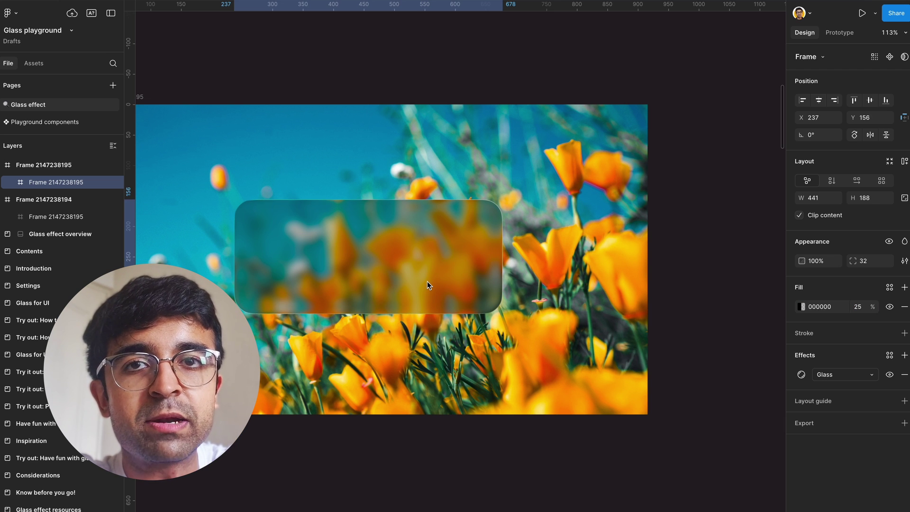
- Raise the copy's glass panel Frost to 40 and set its light angle to -45°
{"action": "left_click", "coordinate": [801, 374]}
{"action": "left_click_drag", "start_coordinate": [747, 376], "coordinate": [679, 194]}
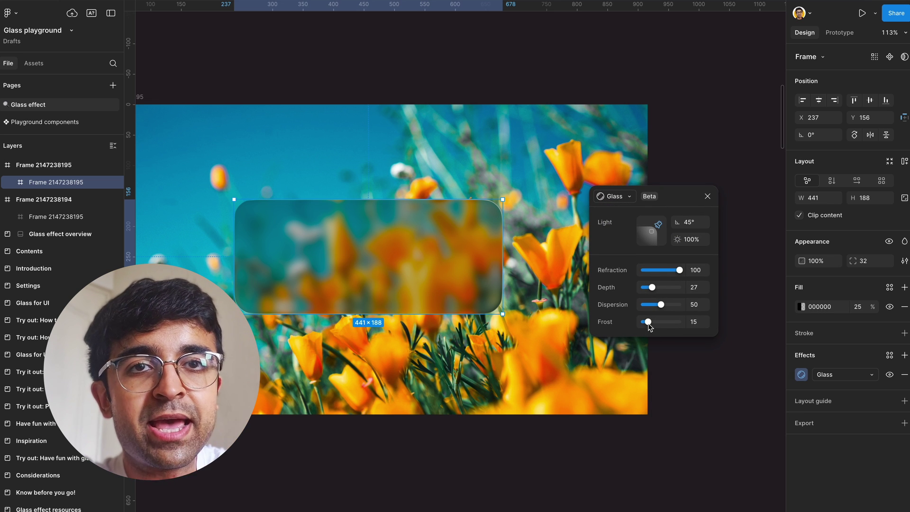
{"action": "left_click_drag", "start_coordinate": [649, 322], "coordinate": [658, 324]}
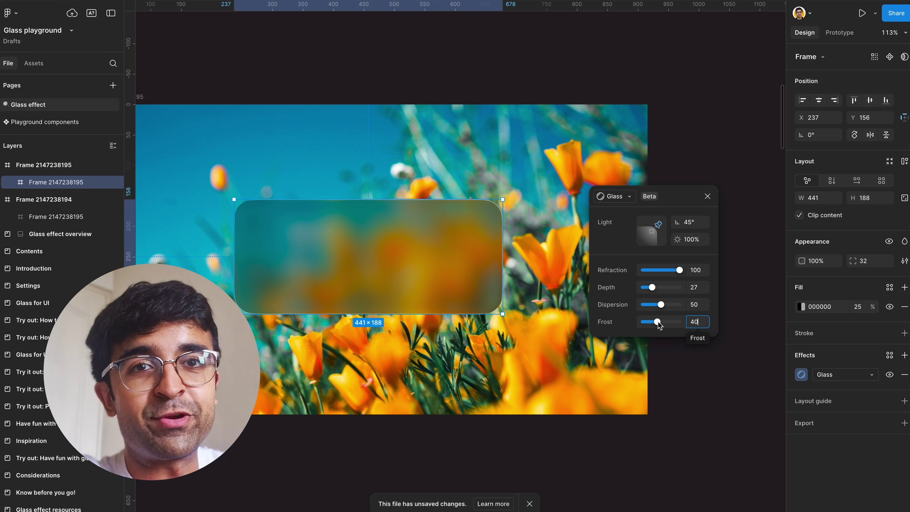
{"action": "mouse_move", "coordinate": [658, 225]}
{"action": "left_mouse_down"}
{"action": "mouse_move", "coordinate": [641, 224]}
{"action": "mouse_move", "coordinate": [653, 219]}
{"action": "mouse_move", "coordinate": [662, 248]}
{"action": "mouse_move", "coordinate": [642, 234]}
{"action": "mouse_move", "coordinate": [643, 223]}
{"action": "left_mouse_up"}
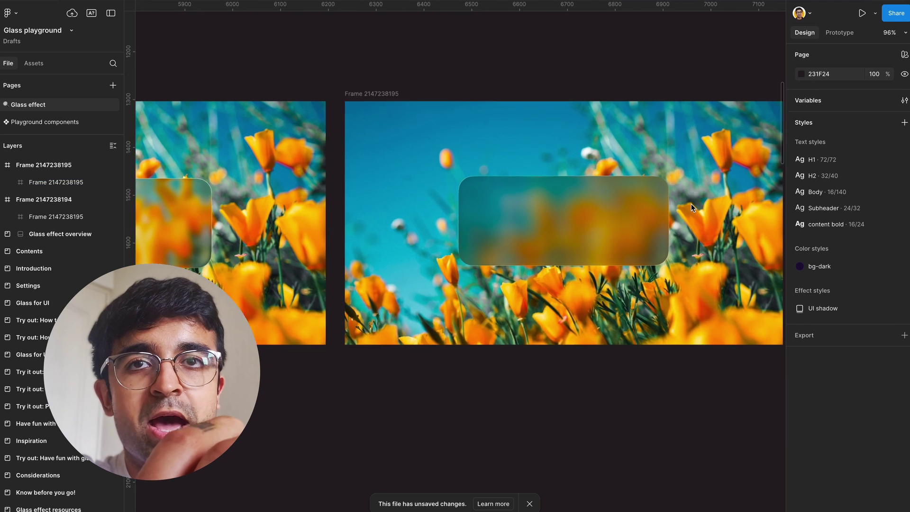
{"action": "scroll", "coordinate": [691, 204], "scroll_direction": "down", "scroll_amount": 3}
{"action": "scroll", "coordinate": [691, 204], "scroll_direction": "left", "scroll_amount": 2}
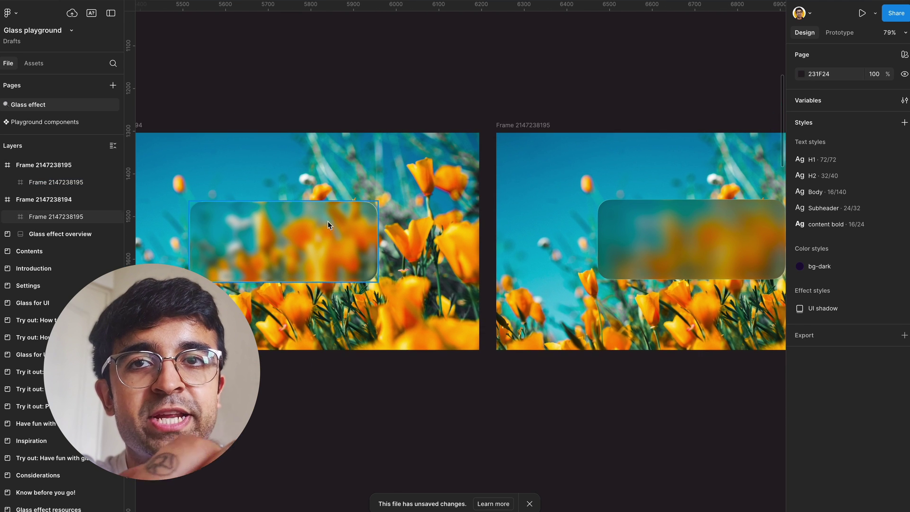
{"action": "scroll", "coordinate": [337, 138], "scroll_direction": "left", "scroll_amount": 5}
{"action": "left_click", "coordinate": [265, 124]}
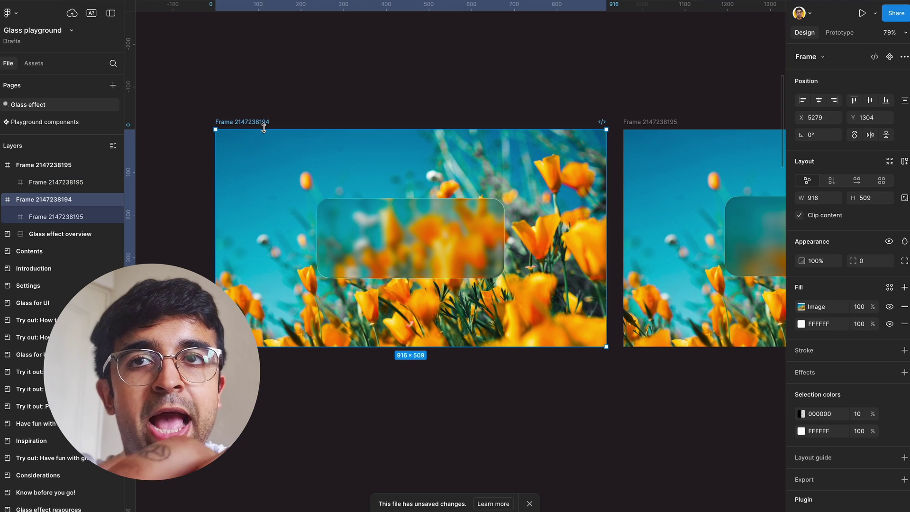
{"action": "left_click", "coordinate": [838, 33]}
{"action": "scroll", "coordinate": [585, 143], "scroll_direction": "right", "scroll_amount": 5}
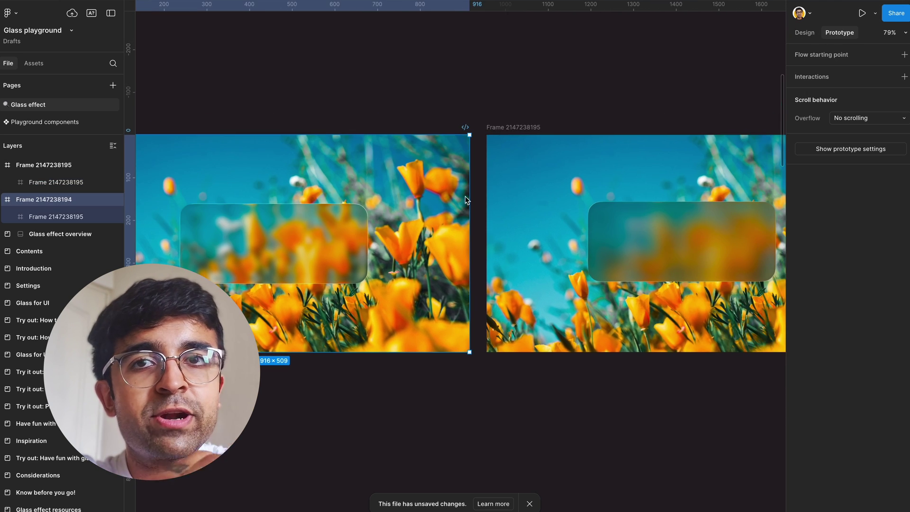
{"action": "left_click", "coordinate": [340, 257]}
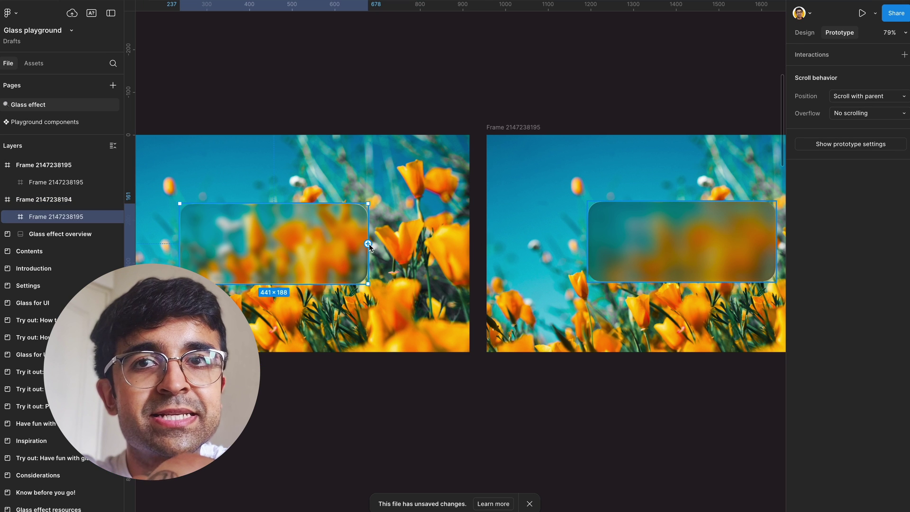
{"action": "left_click_drag", "start_coordinate": [368, 243], "coordinate": [594, 238]}
{"action": "left_click", "coordinate": [496, 364]}
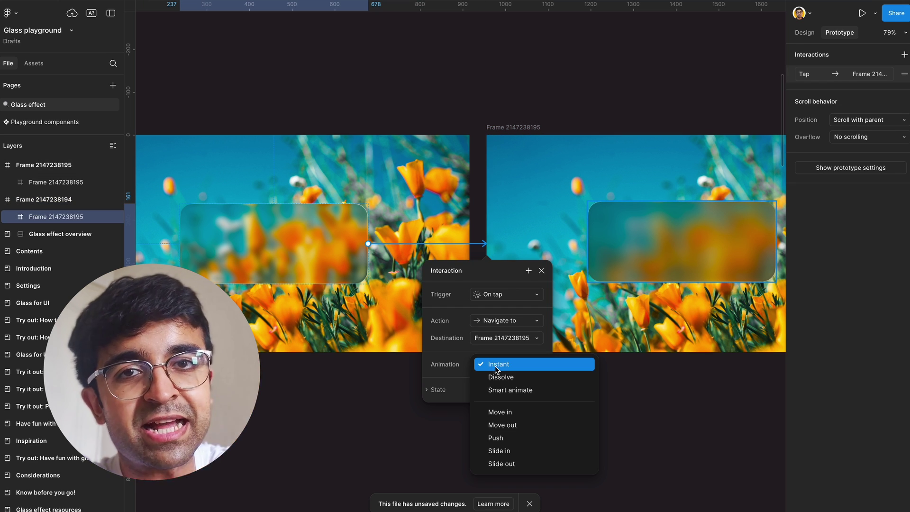